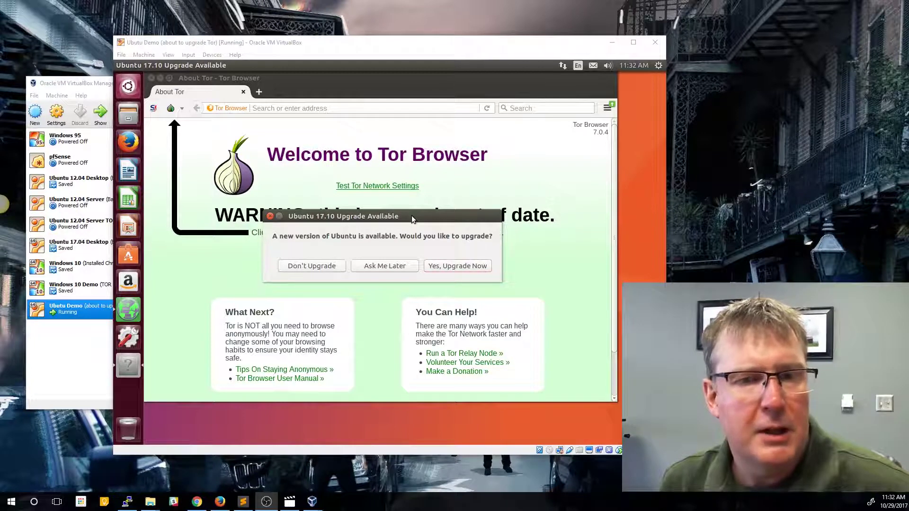
# Step: Drag the 'Ubuntu 17.10 Upgrade Available' dialog aside to reveal the Tor Browser out-of-date warning
pyautogui.moveTo(371, 214); pyautogui.dragTo(369, 241)
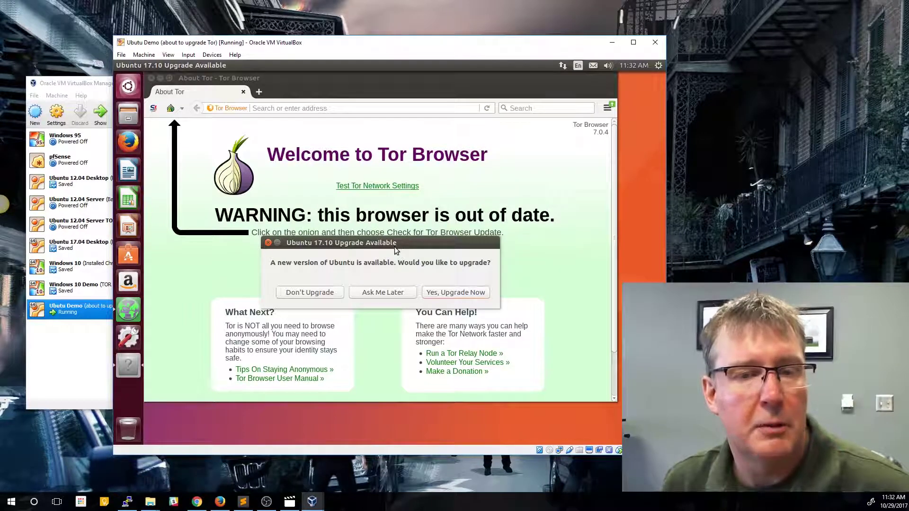
pyautogui.click(383, 269)
pyautogui.moveTo(383, 268); pyautogui.dragTo(371, 293)
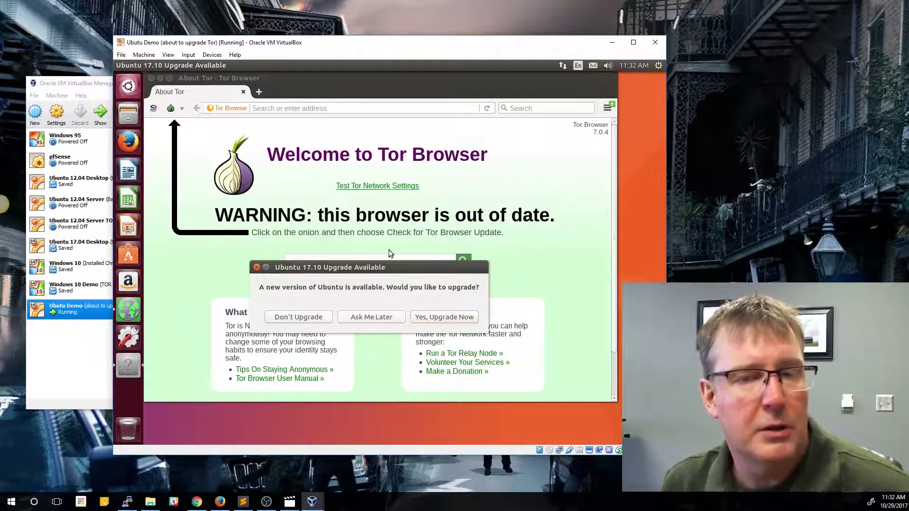
pyautogui.moveTo(391, 265); pyautogui.dragTo(403, 227)
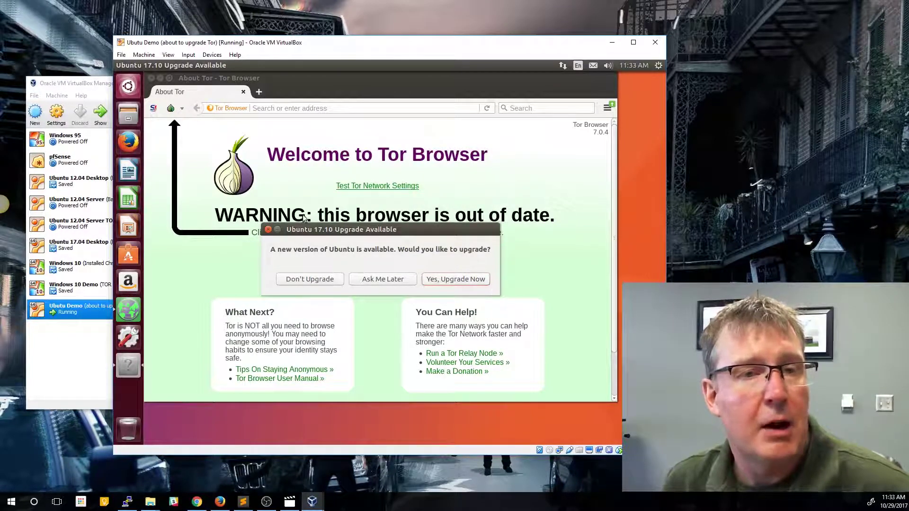
# Step: Open the Unity Dash to look for update tools, then close it to return to Tor Browser
pyautogui.click(128, 86)
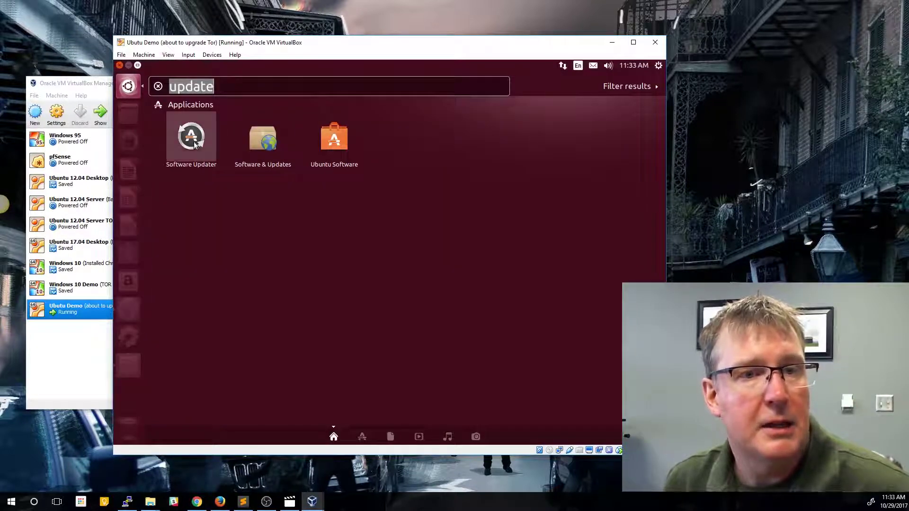
pyautogui.click(134, 86)
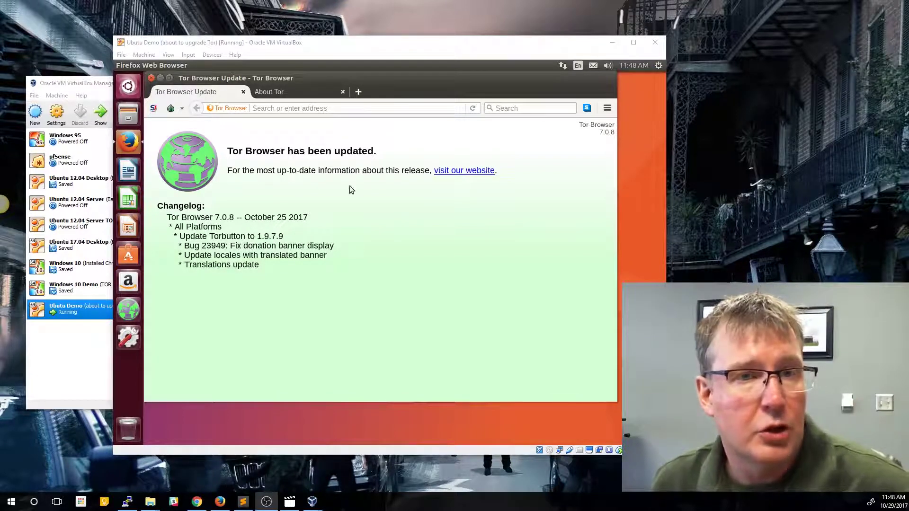
# Step: Run Check for Tor Browser Update from the onion menu and dismiss the no-updates notice
pyautogui.click(180, 109)
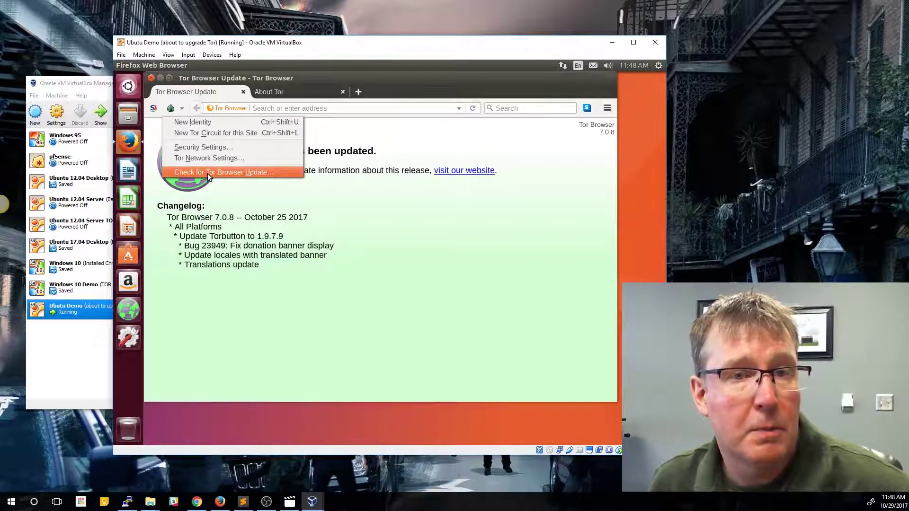
pyautogui.click(208, 173)
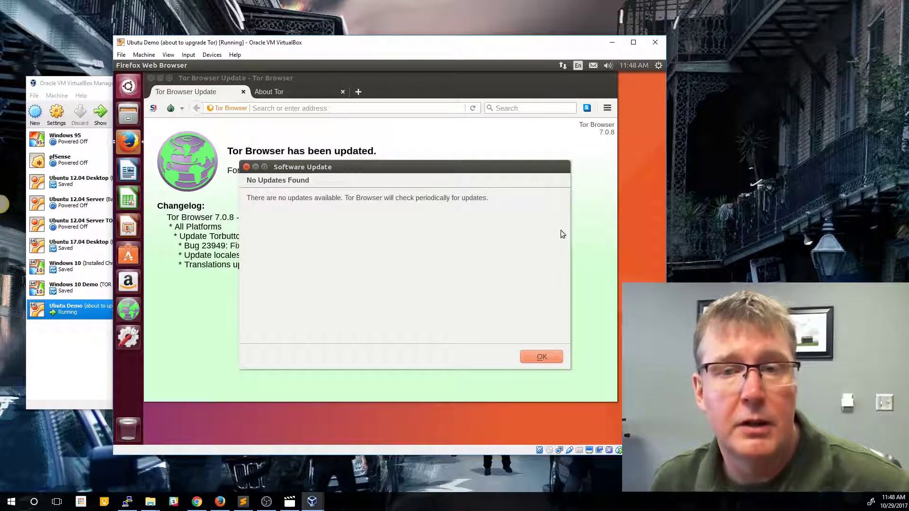
pyautogui.click(541, 357)
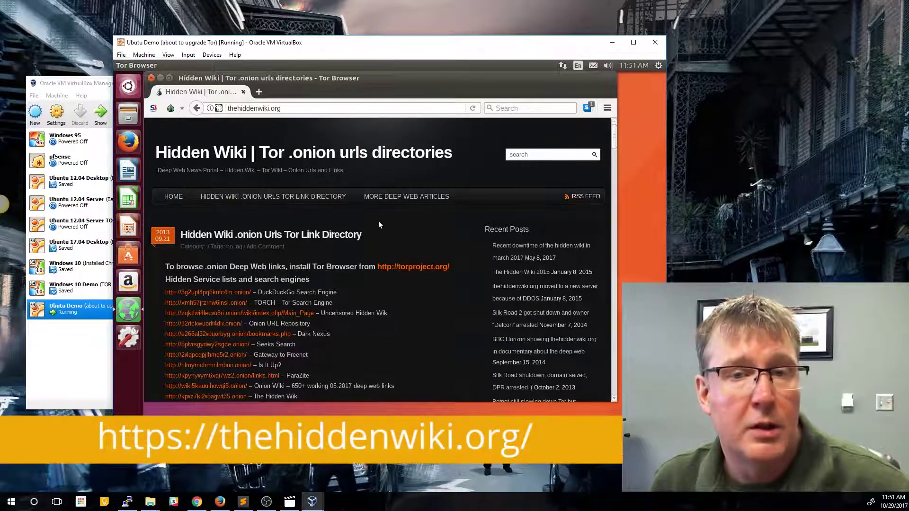
pyautogui.scroll(-3, 379, 220)
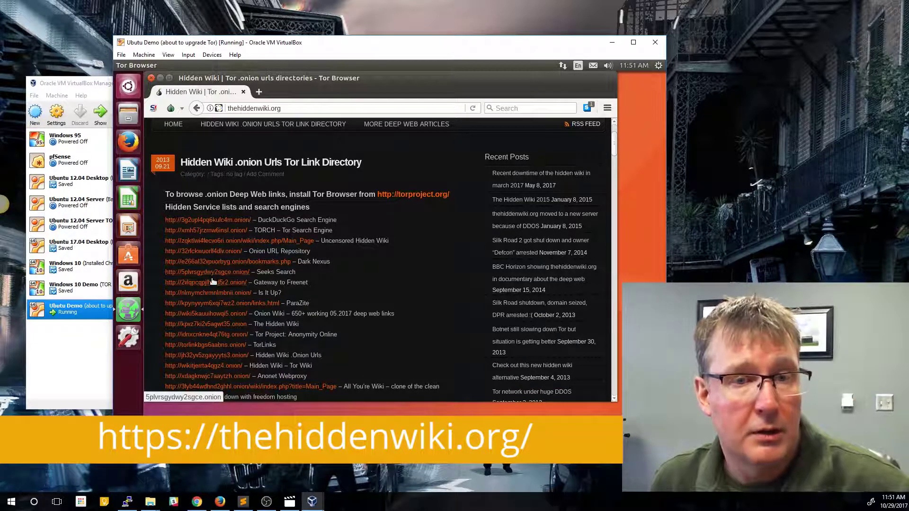
pyautogui.scroll(-4, 220, 302)
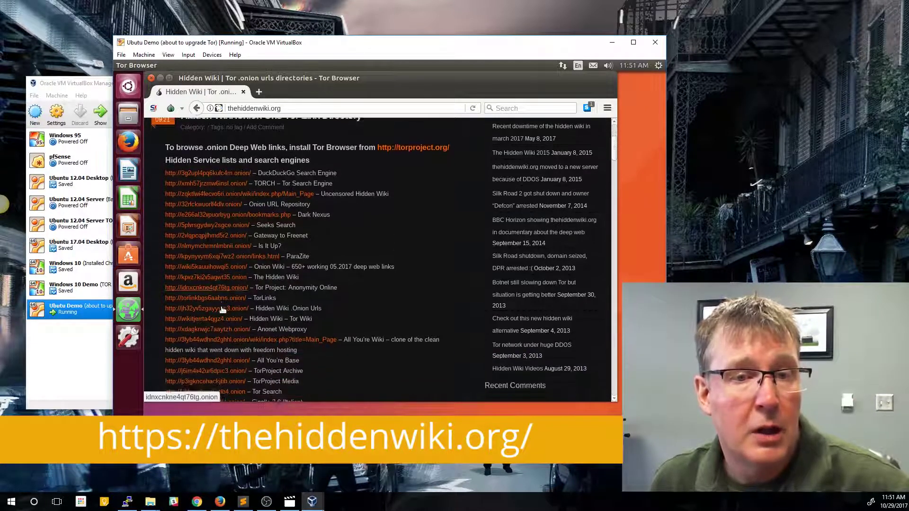
pyautogui.scroll(-2, 284, 294)
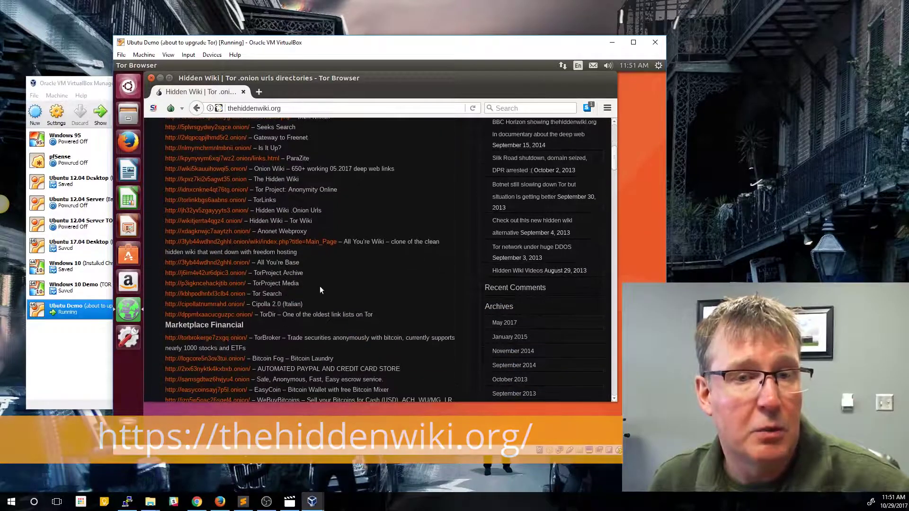
pyautogui.scroll(7, 319, 271)
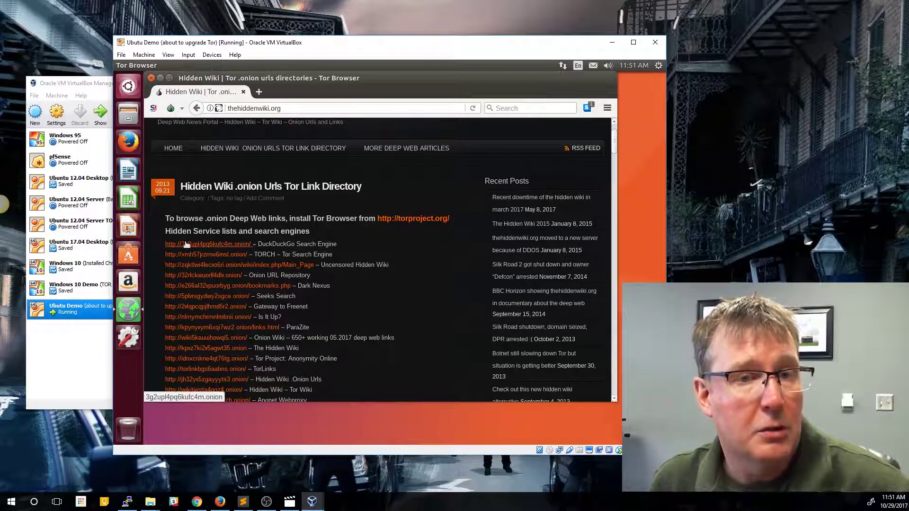
pyautogui.click(210, 247)
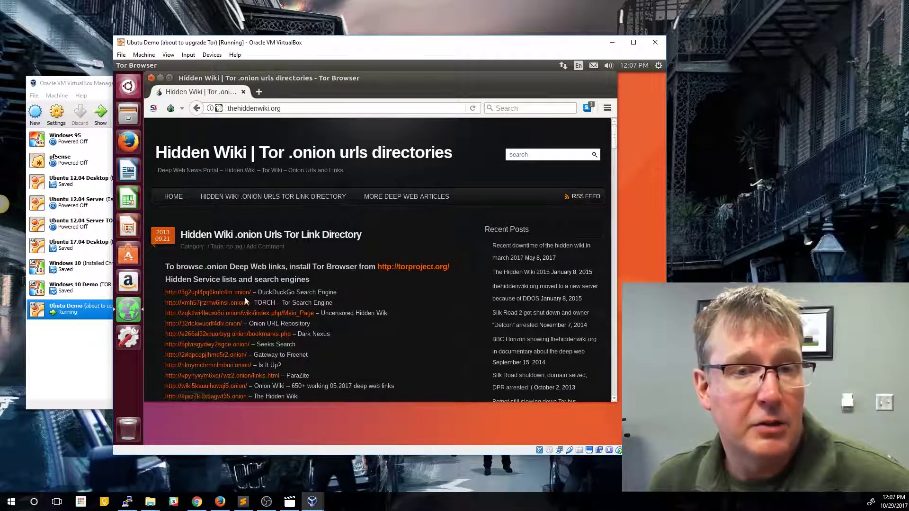
# Step: Scroll the Hidden Wiki down to the Marketplace Financial and Commercial Services listings
pyautogui.scroll(-3, 260, 306)
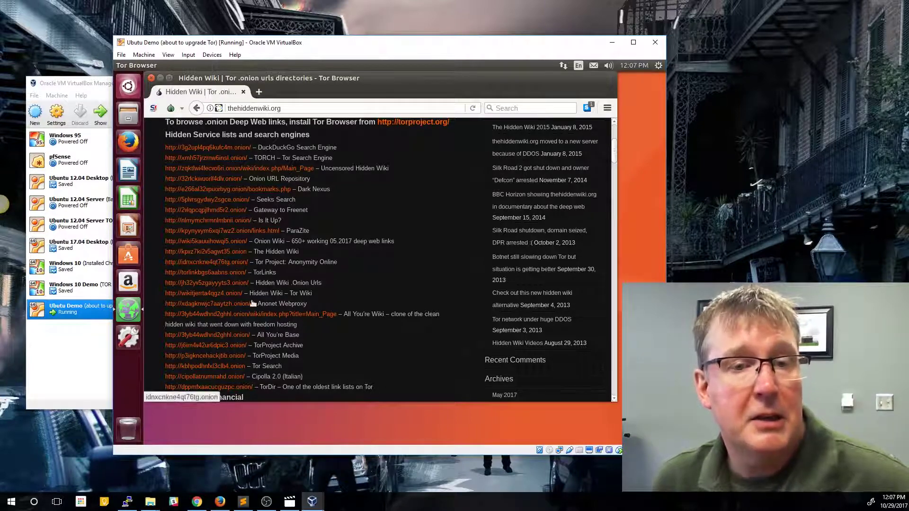
pyautogui.scroll(-3, 255, 283)
pyautogui.scroll(-5, 255, 283)
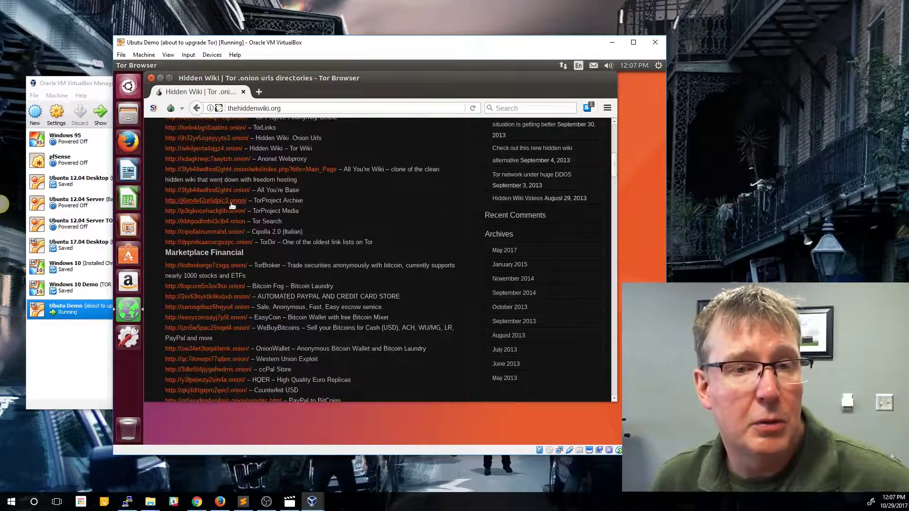
pyautogui.scroll(-1, 239, 214)
pyautogui.scroll(-4, 238, 238)
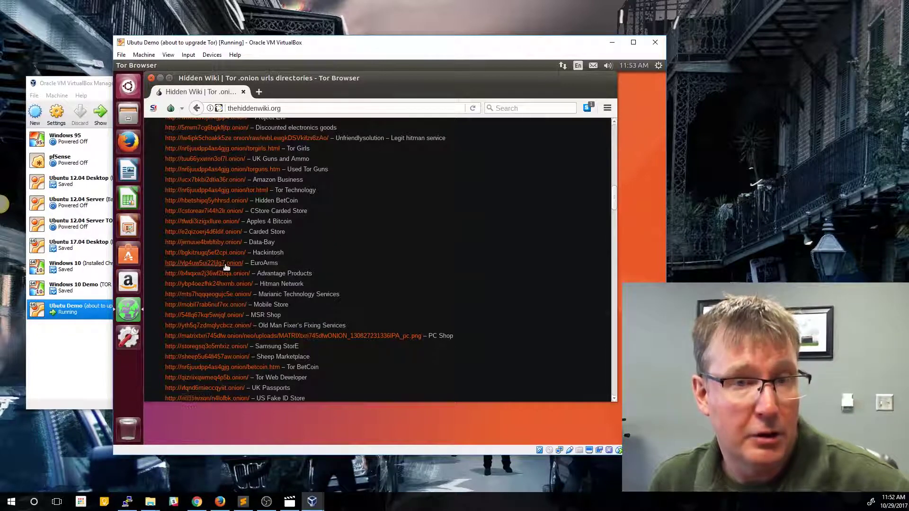
# Step: Open Apples 4 Bitcoin in a new tab, browse its iPhone 7 and MacBook Pro prices, then return
pyautogui.click(225, 222)
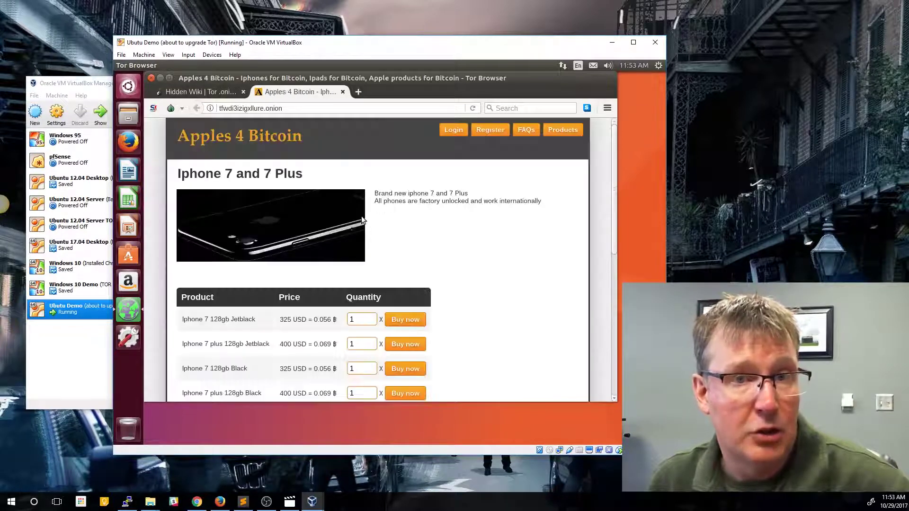
pyautogui.scroll(-3, 451, 215)
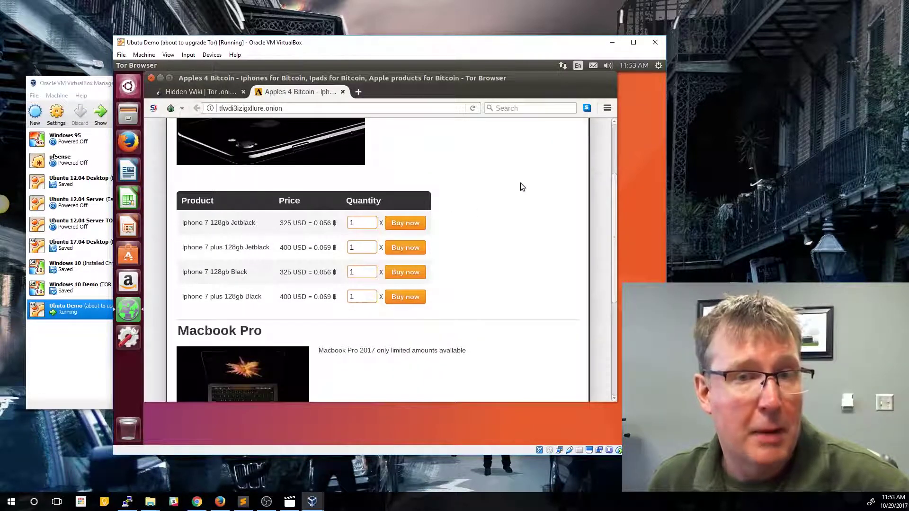
pyautogui.scroll(-3, 523, 184)
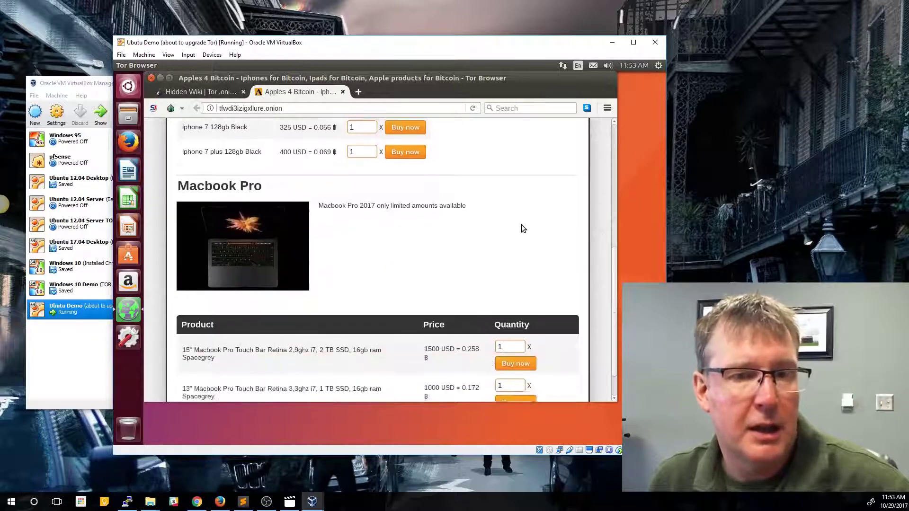
pyautogui.scroll(-2, 522, 225)
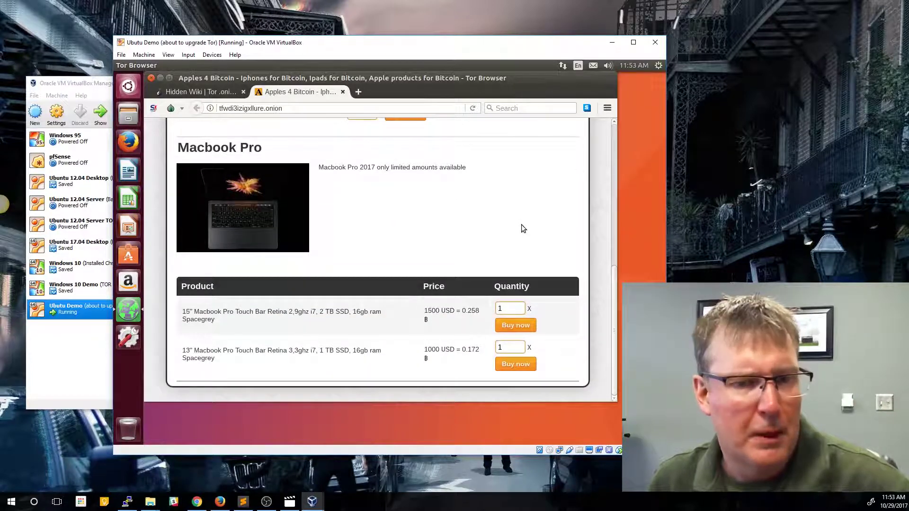
pyautogui.scroll(6, 487, 210)
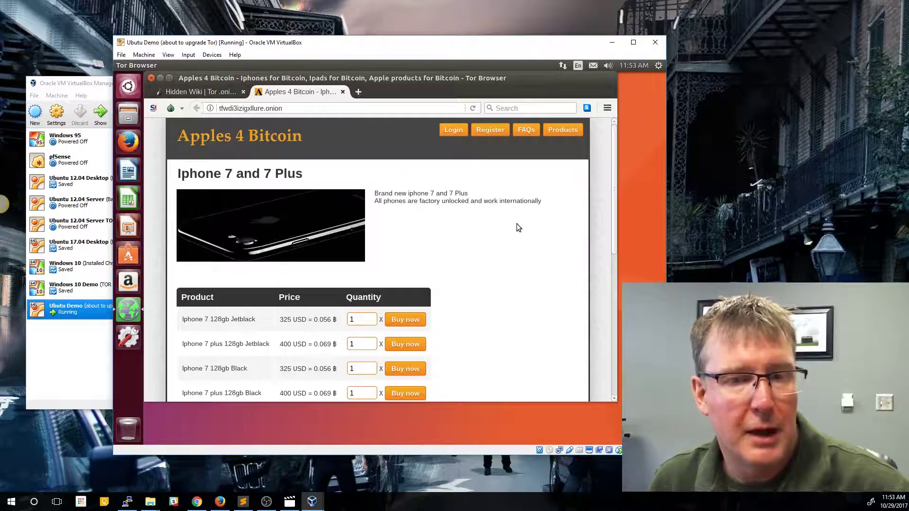
pyautogui.scroll(-2, 498, 256)
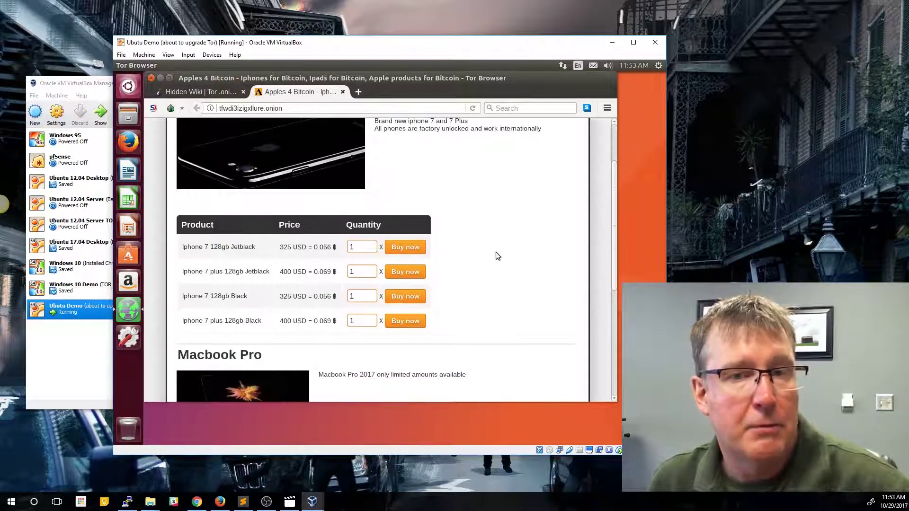
pyautogui.scroll(2, 496, 252)
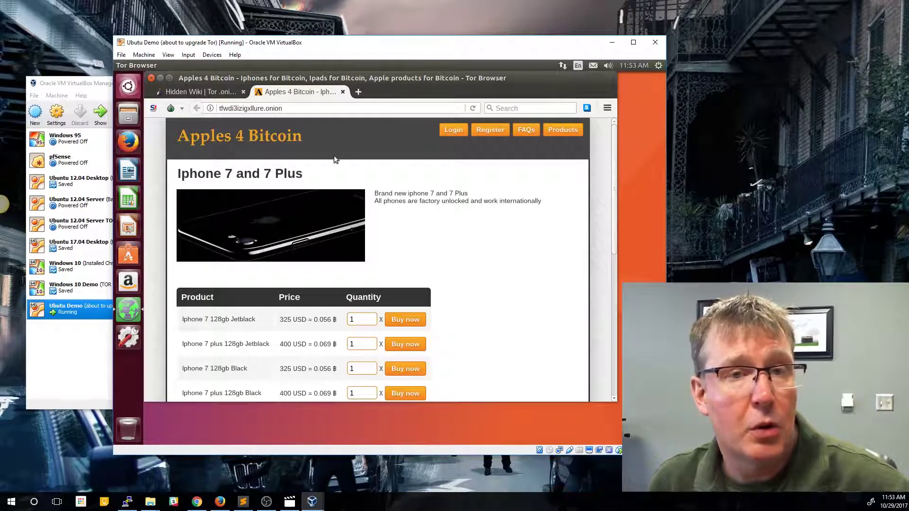
pyautogui.click(200, 92)
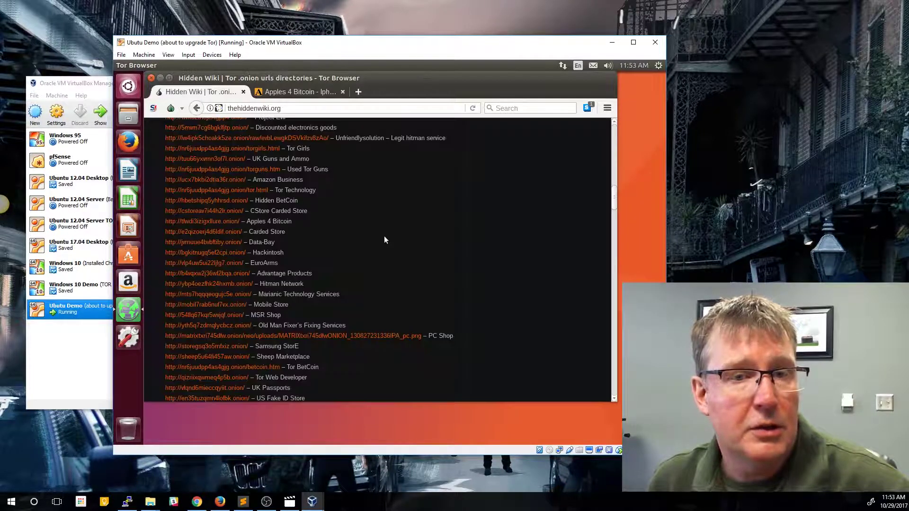
# Step: Scroll the Hidden Wiki down to Forums and Chans and open the 'Twitter clone' link
pyautogui.scroll(-2, 385, 239)
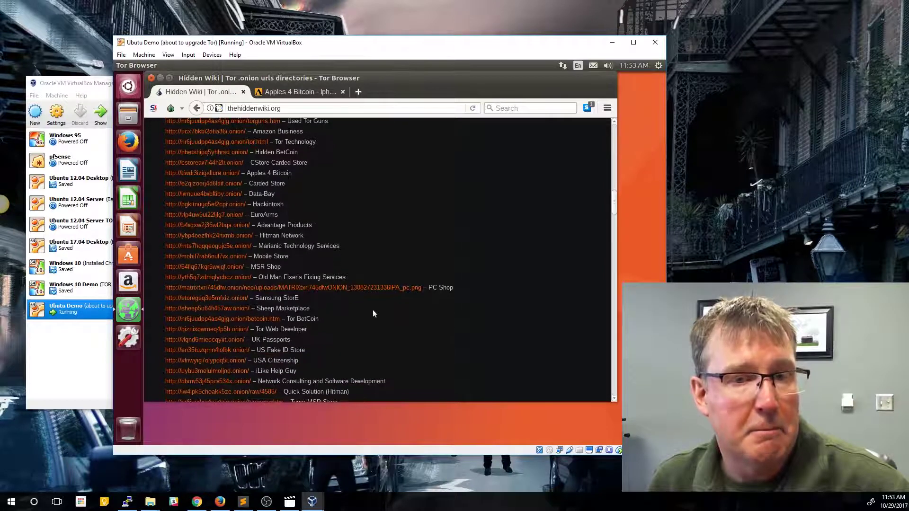
pyautogui.scroll(-1, 364, 309)
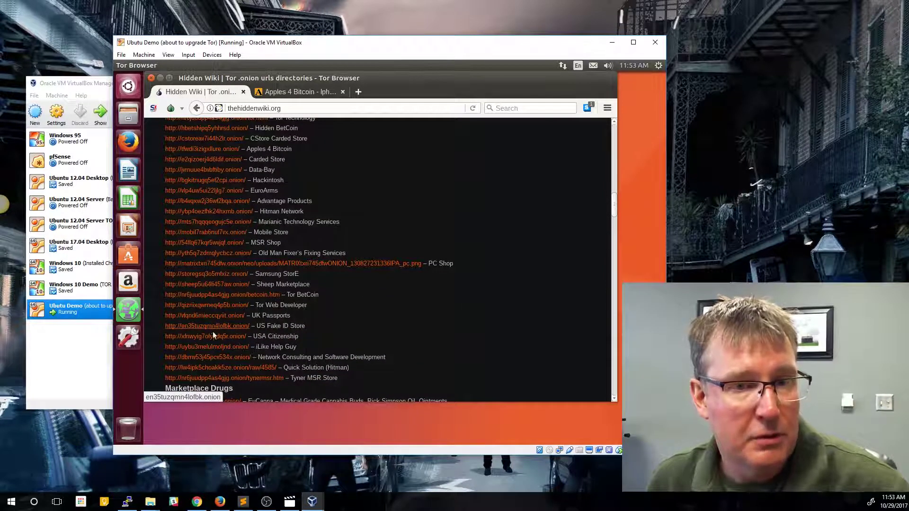
pyautogui.scroll(-5, 431, 300)
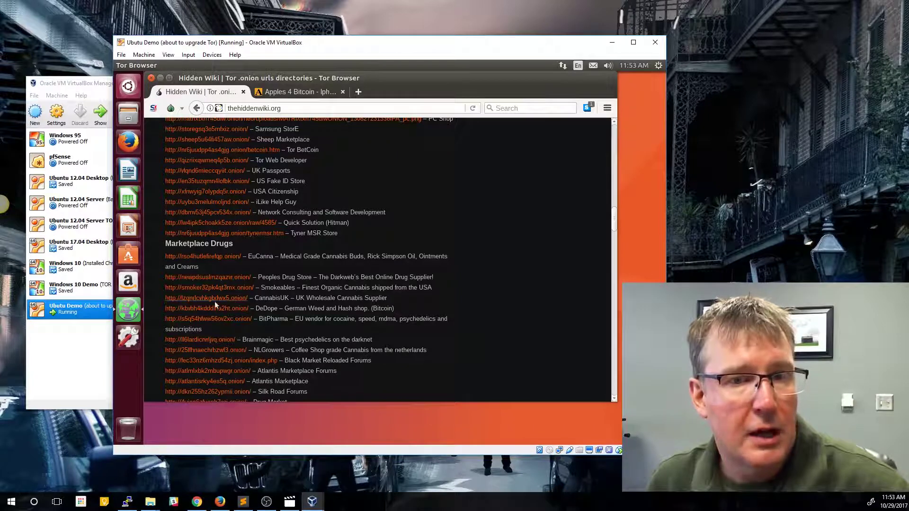
pyautogui.scroll(-3, 226, 301)
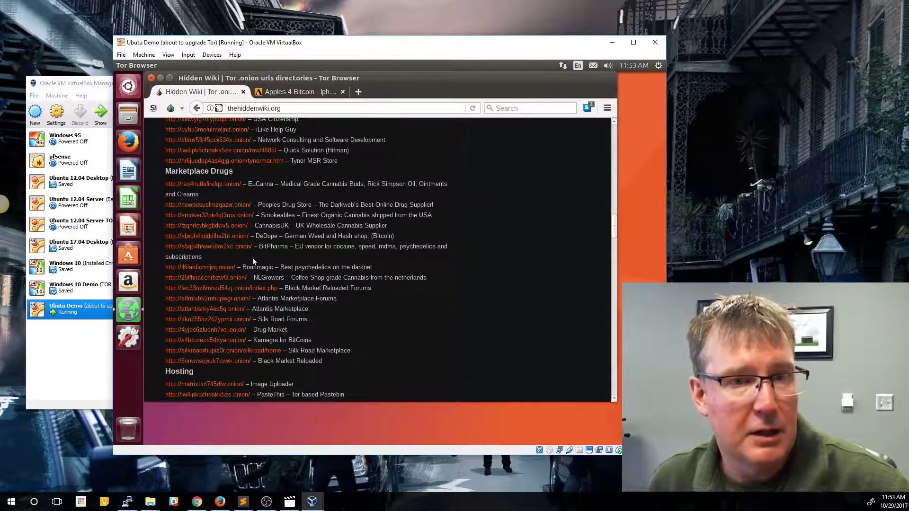
pyautogui.scroll(-3, 252, 258)
pyautogui.scroll(-3, 335, 225)
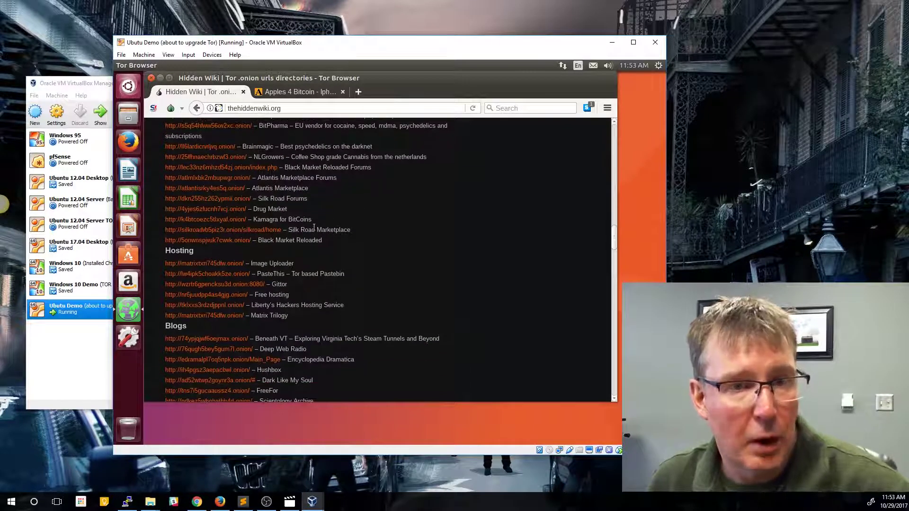
pyautogui.scroll(-3, 313, 227)
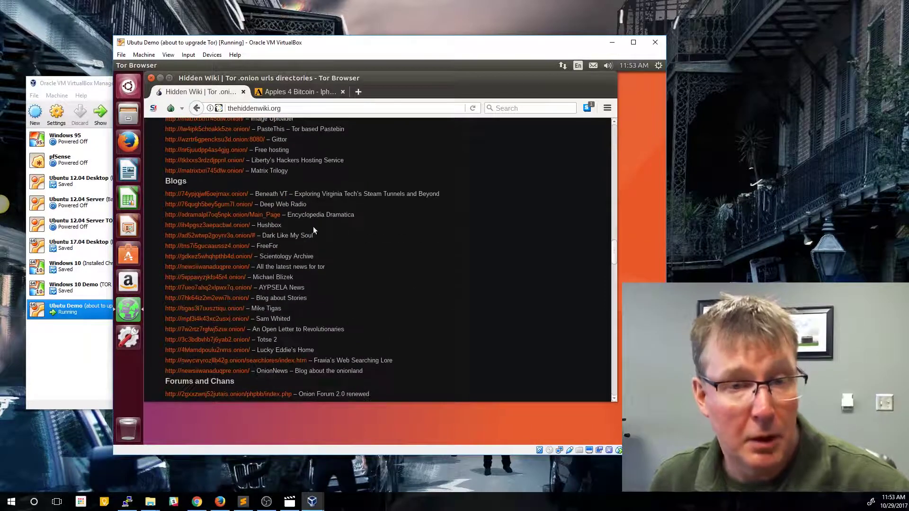
pyautogui.scroll(-5, 317, 224)
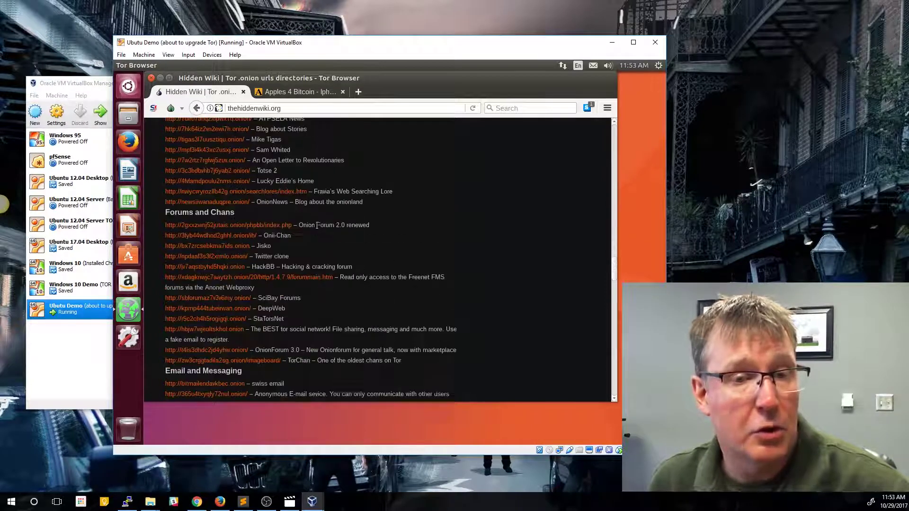
pyautogui.click(196, 258)
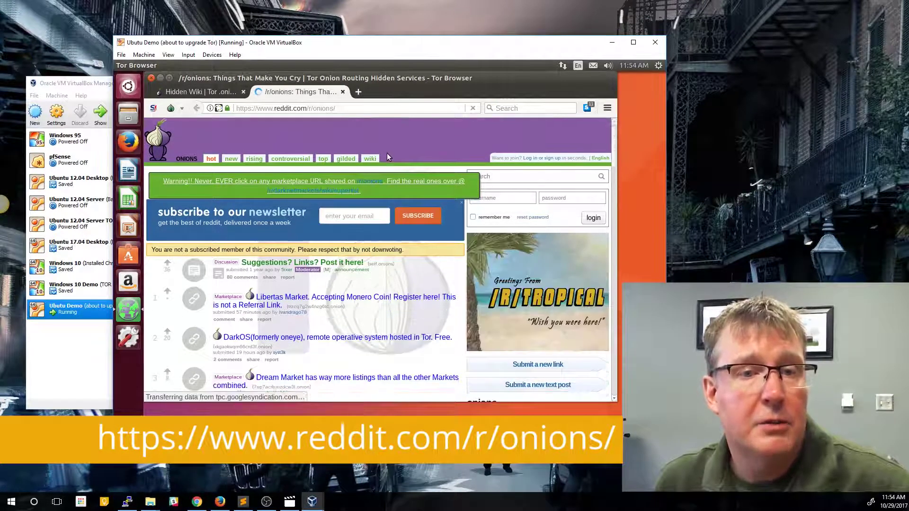
# Step: Read down the r/onions posts, glance at the Hidden Wiki tab, then continue reading r/onions
pyautogui.scroll(-2, 403, 303)
pyautogui.scroll(-2, 404, 303)
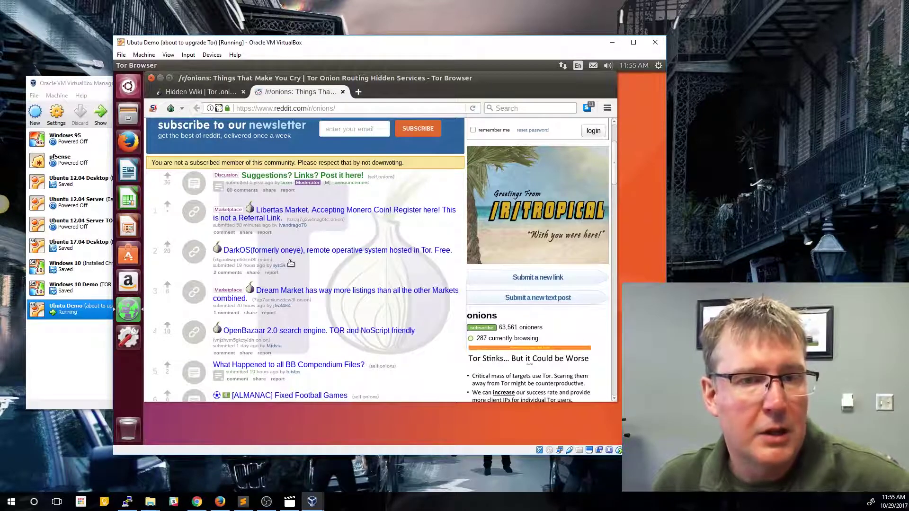
pyautogui.scroll(-3, 374, 269)
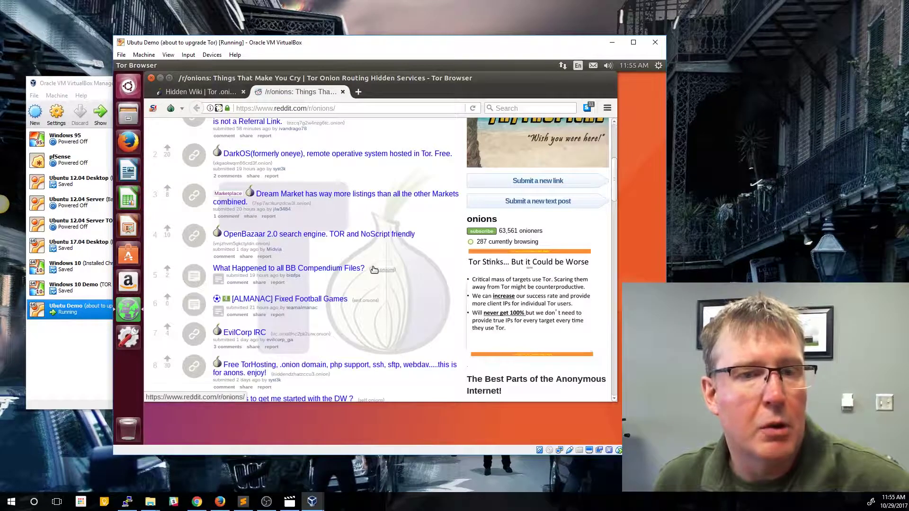
pyautogui.scroll(-3, 410, 243)
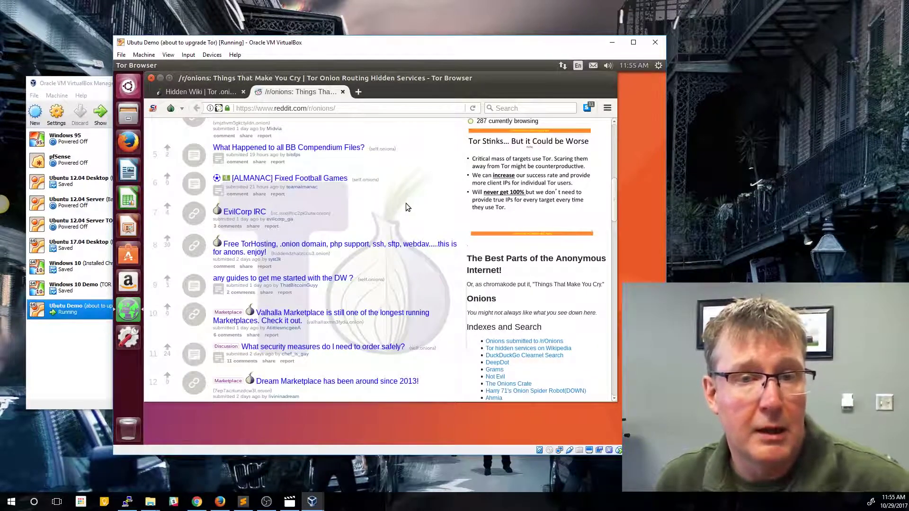
pyautogui.scroll(-3, 405, 207)
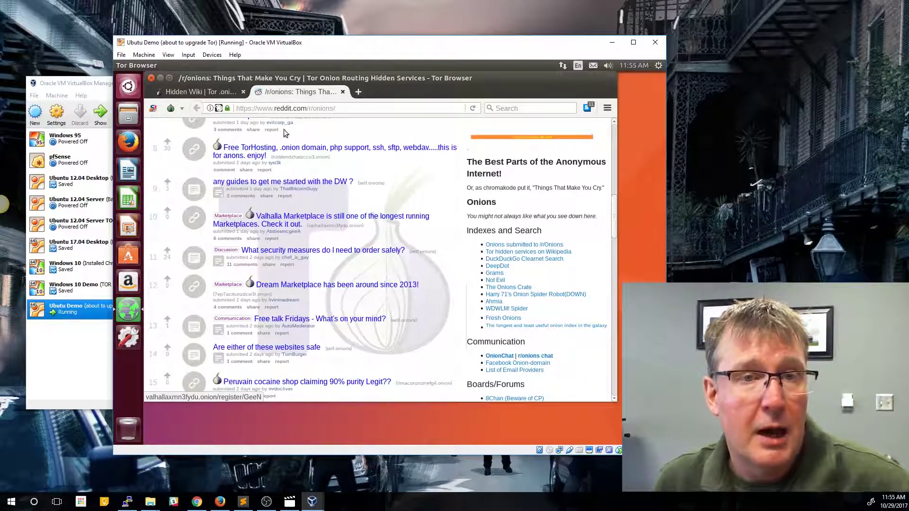
pyautogui.click(199, 92)
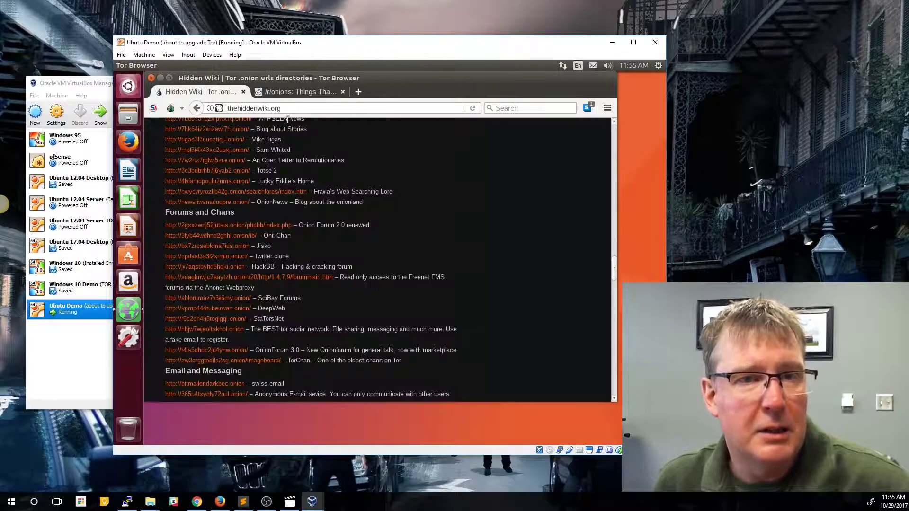
pyautogui.click(297, 91)
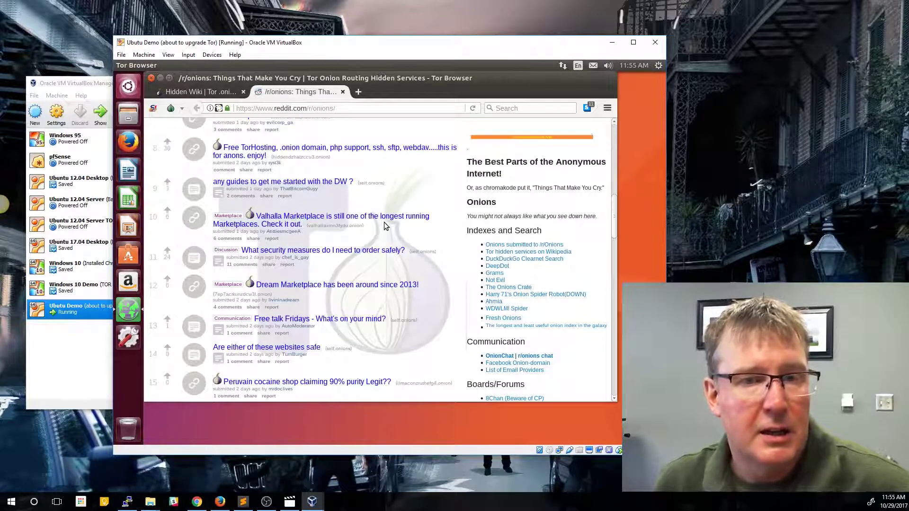
pyautogui.scroll(-3, 396, 214)
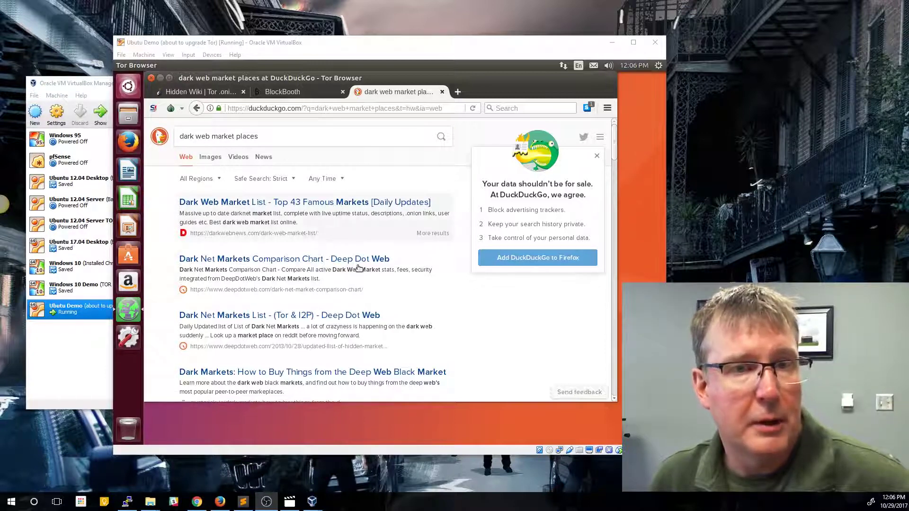
# Step: Scroll further down the DuckDuckGo 'dark web market places' results
pyautogui.scroll(-5, 313, 286)
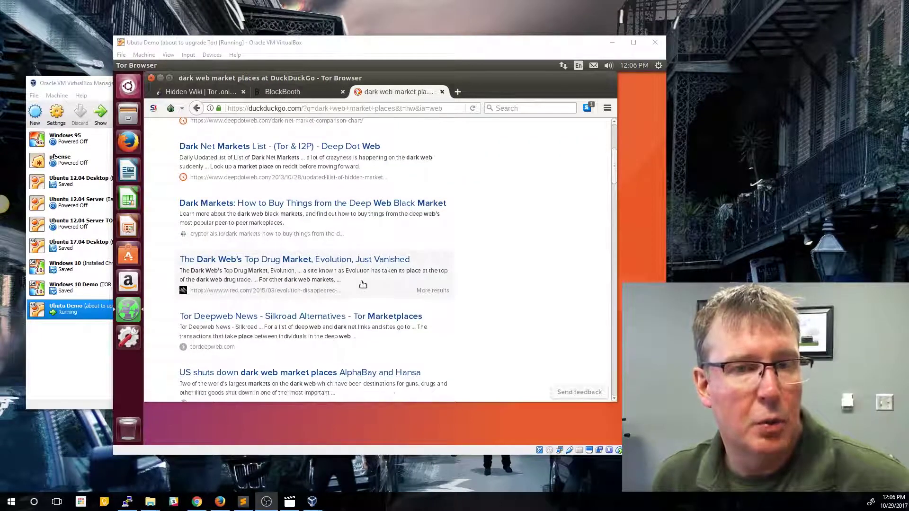
# Step: Switch to the BlockBooth tab and scroll its product search results down to the page numbers
pyautogui.click(299, 93)
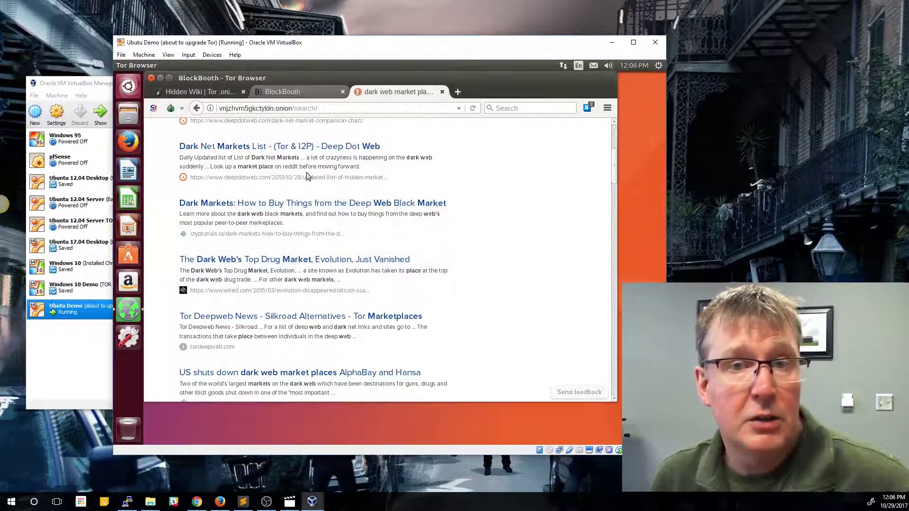
pyautogui.scroll(-2, 536, 243)
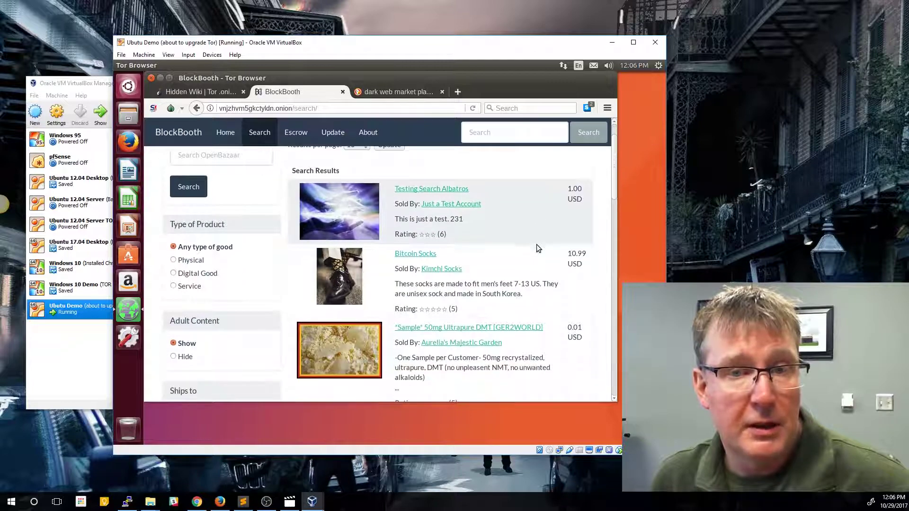
pyautogui.scroll(-1, 530, 268)
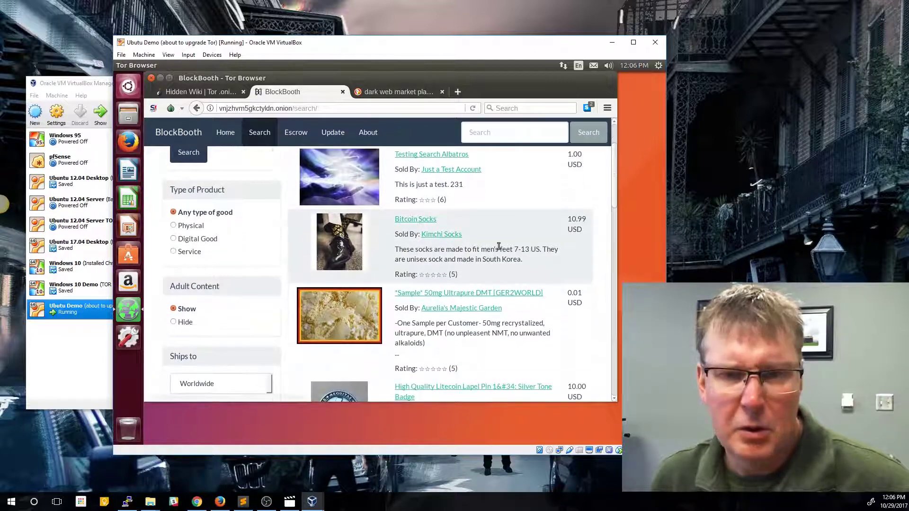
pyautogui.scroll(-1, 501, 246)
pyautogui.scroll(-4, 501, 248)
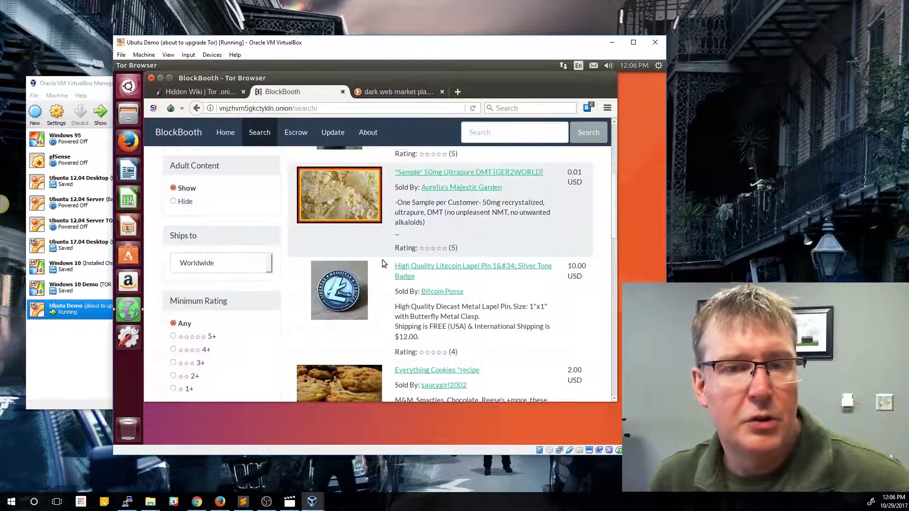
pyautogui.scroll(-10, 490, 277)
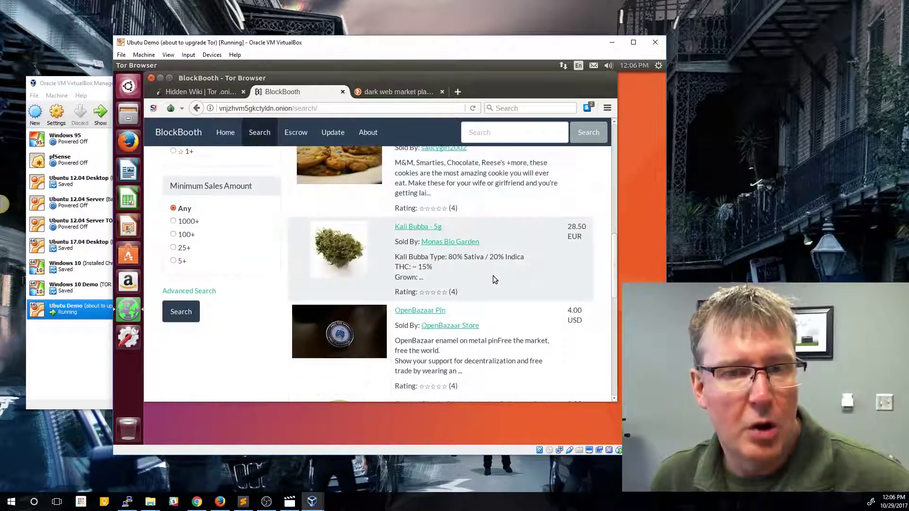
pyautogui.scroll(-5, 378, 260)
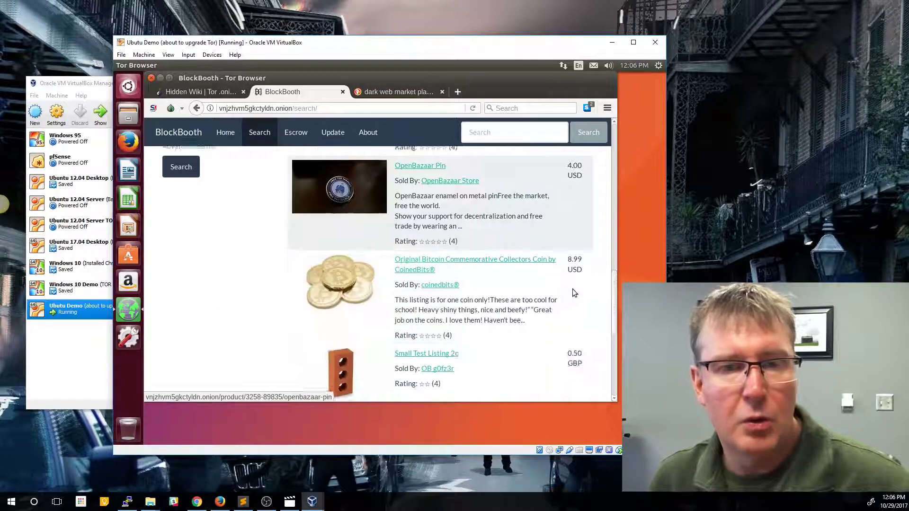
pyautogui.scroll(-3, 379, 259)
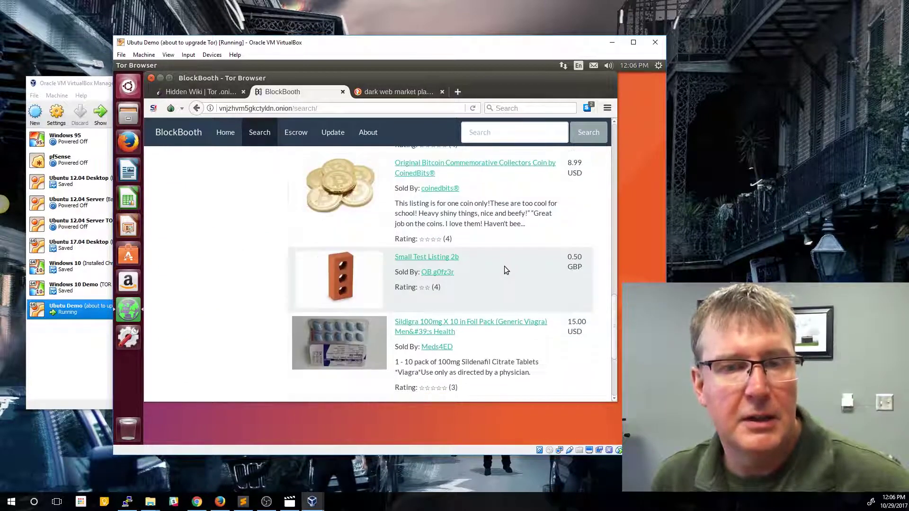
pyautogui.scroll(-3, 504, 268)
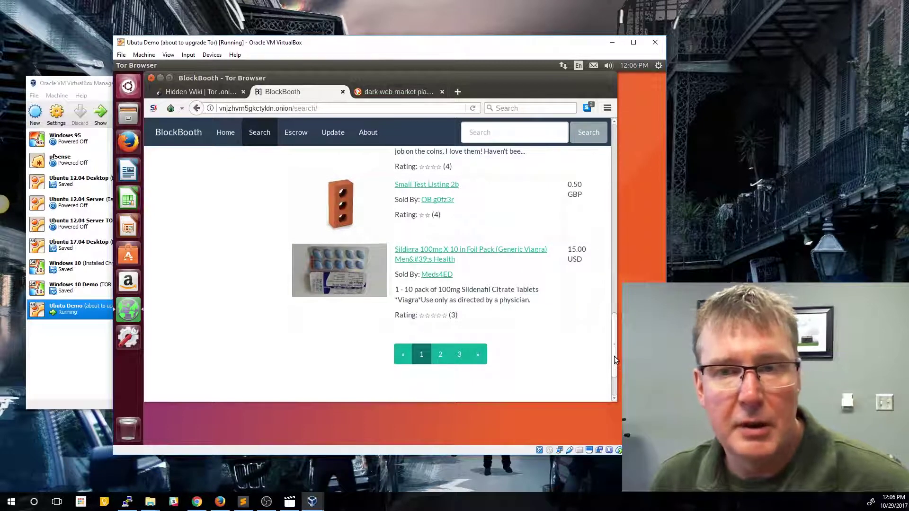
pyautogui.moveTo(615, 360); pyautogui.dragTo(621, 116)
# Step: Switch back to the DuckDuckGo 'dark web market places' results tab
pyautogui.click(380, 92)
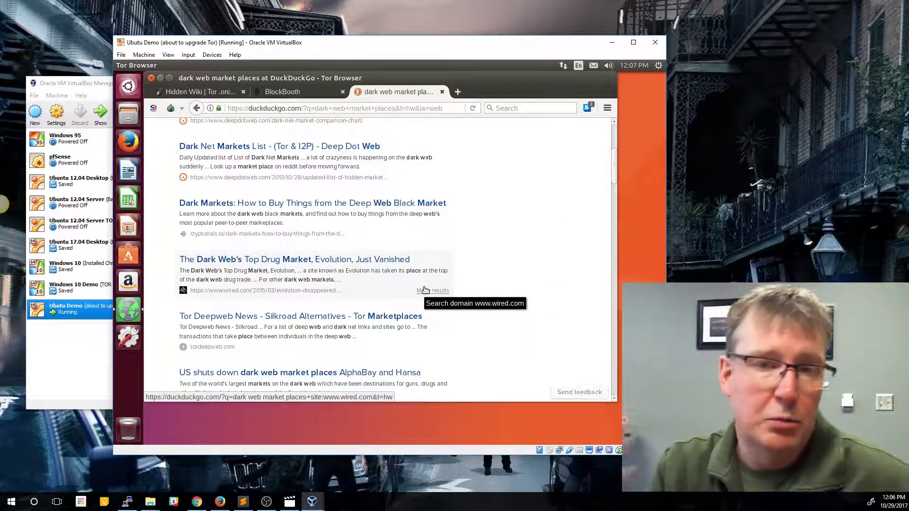